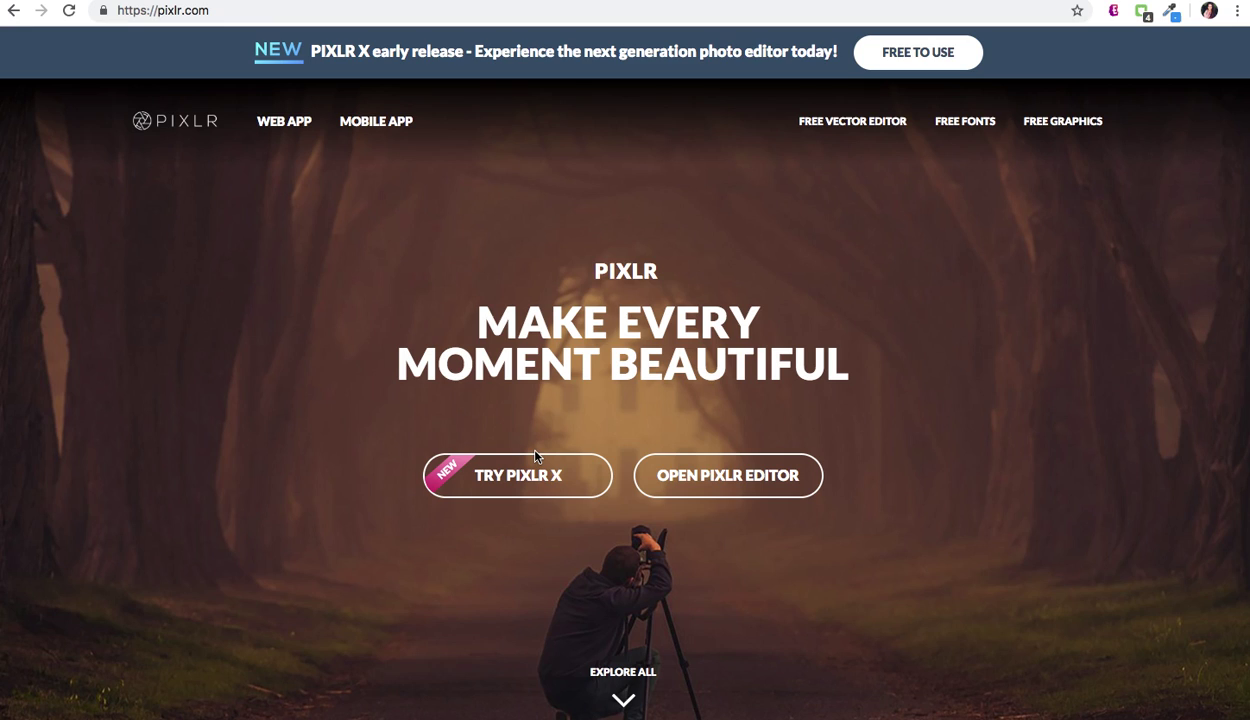
# - Launch Pixlr X and open the Channel Art Template file from the Desktop
pyautogui.click(517, 480)
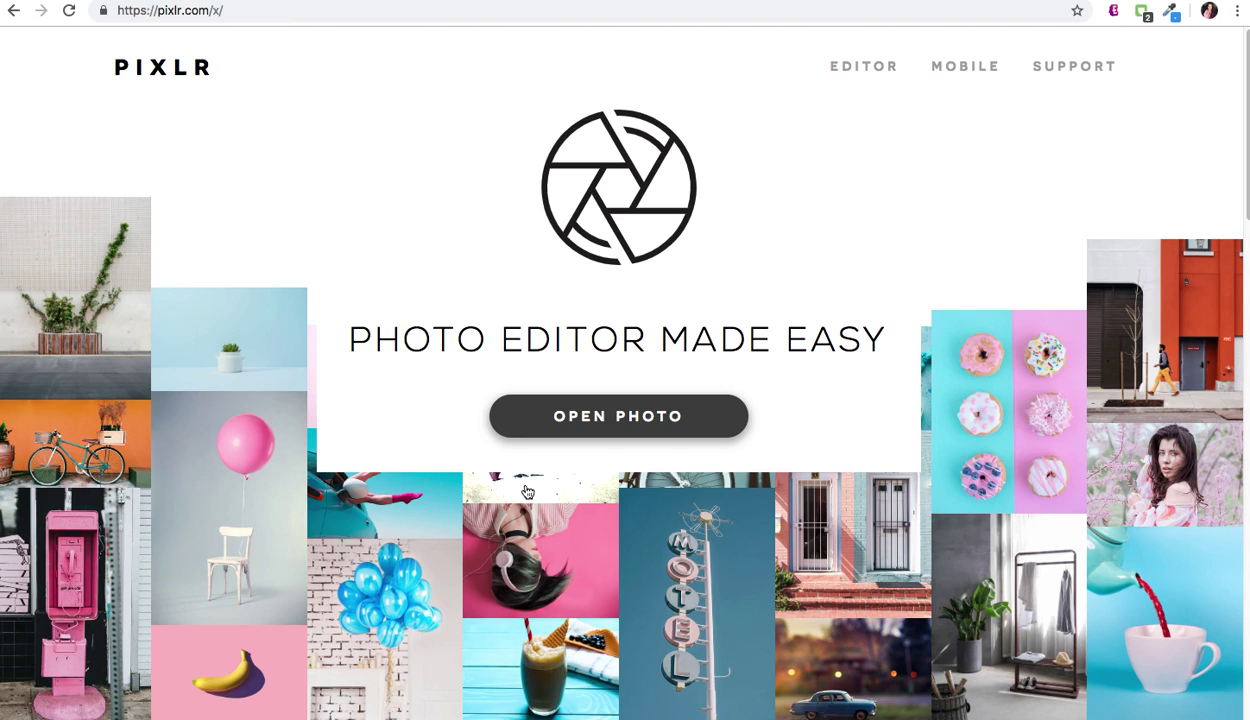
pyautogui.click(588, 436)
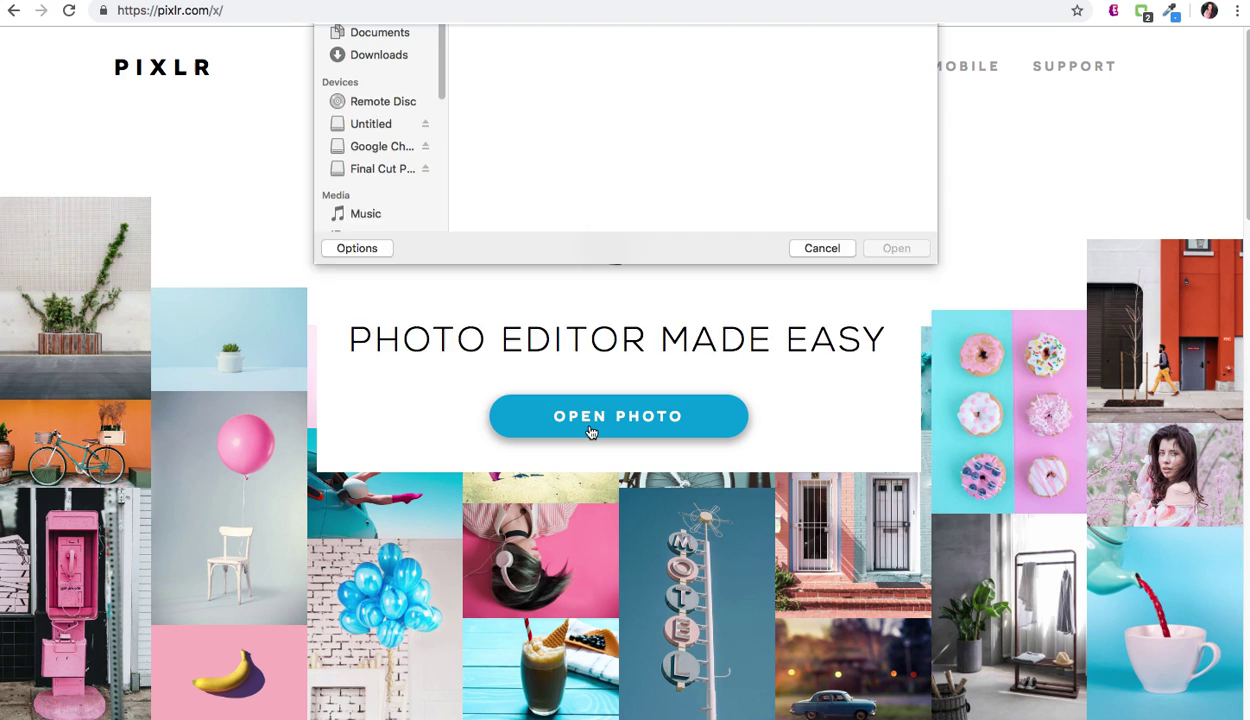
pyautogui.click(600, 110)
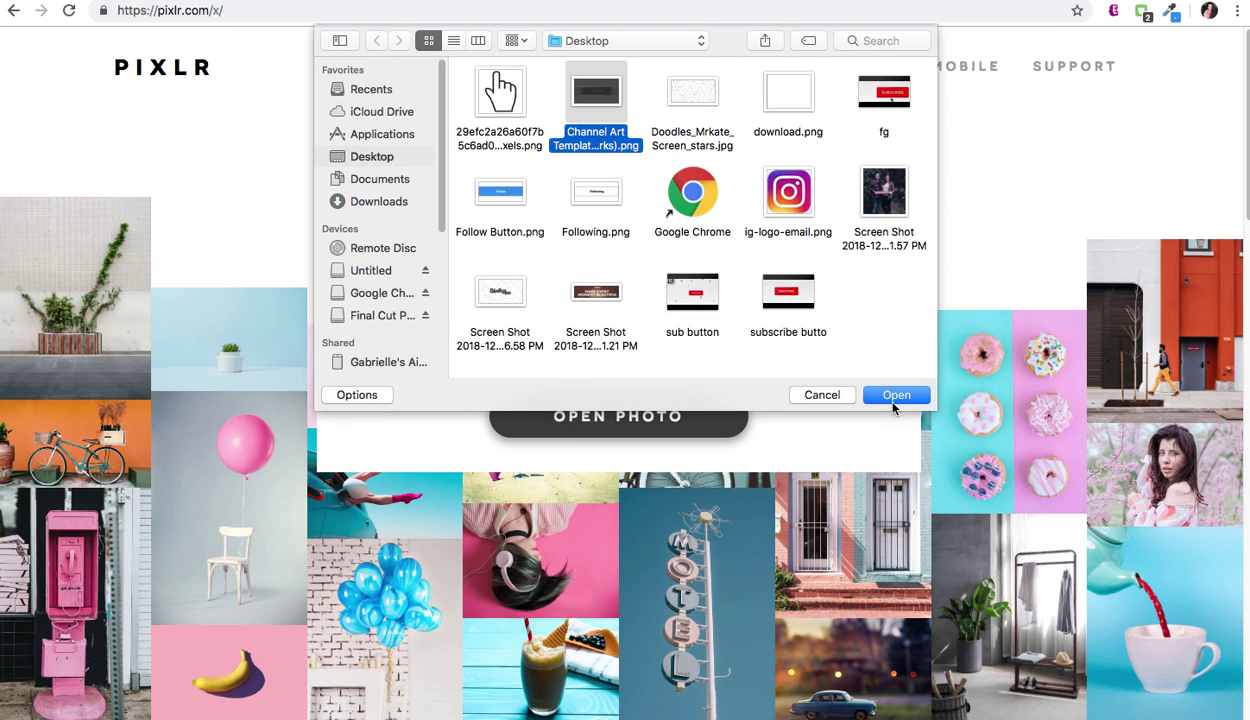
pyautogui.click(894, 396)
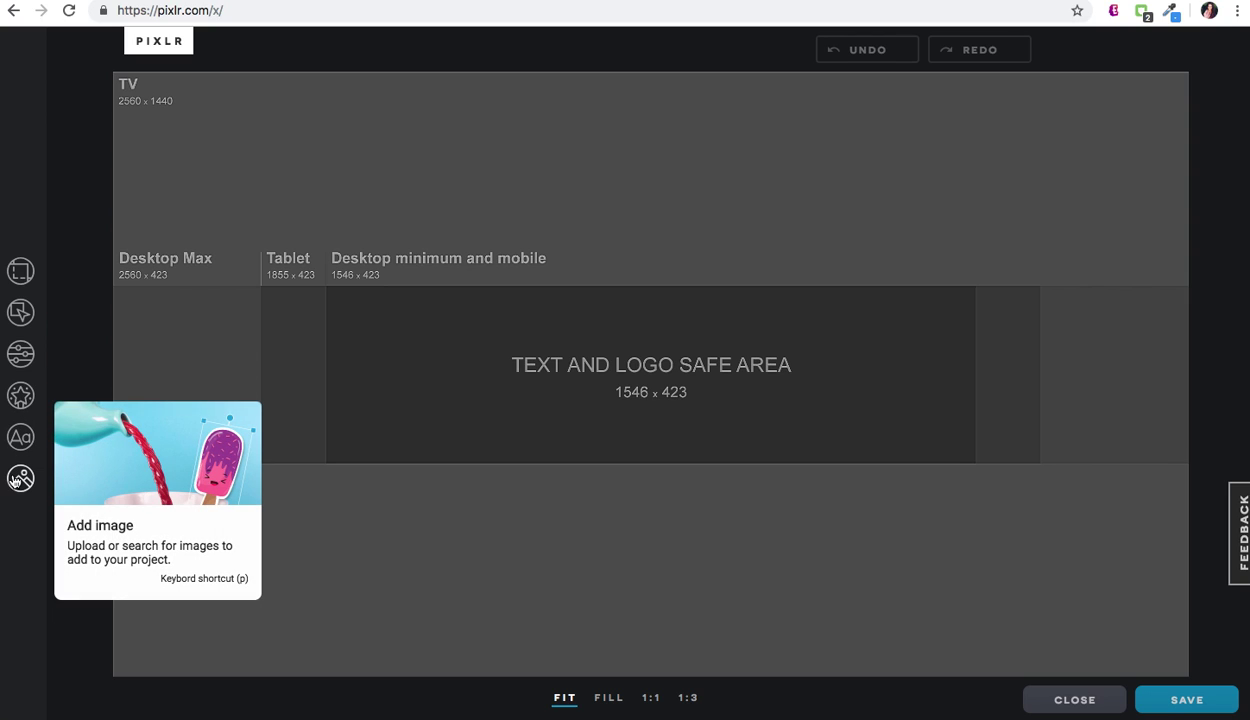
# - Add the Doodles_Mrkate_Screen_stars.jpg star image to the banner as a new layer
pyautogui.click(20, 479)
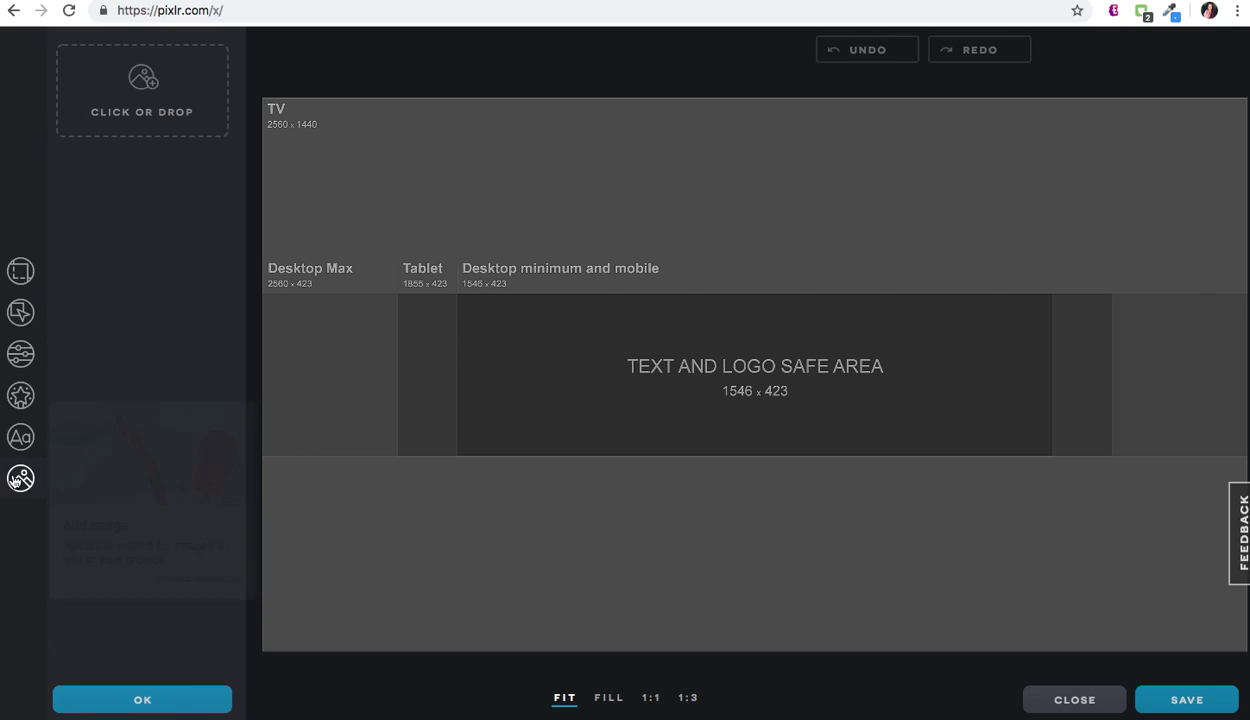
pyautogui.click(131, 92)
pyautogui.click(670, 100)
pyautogui.click(895, 398)
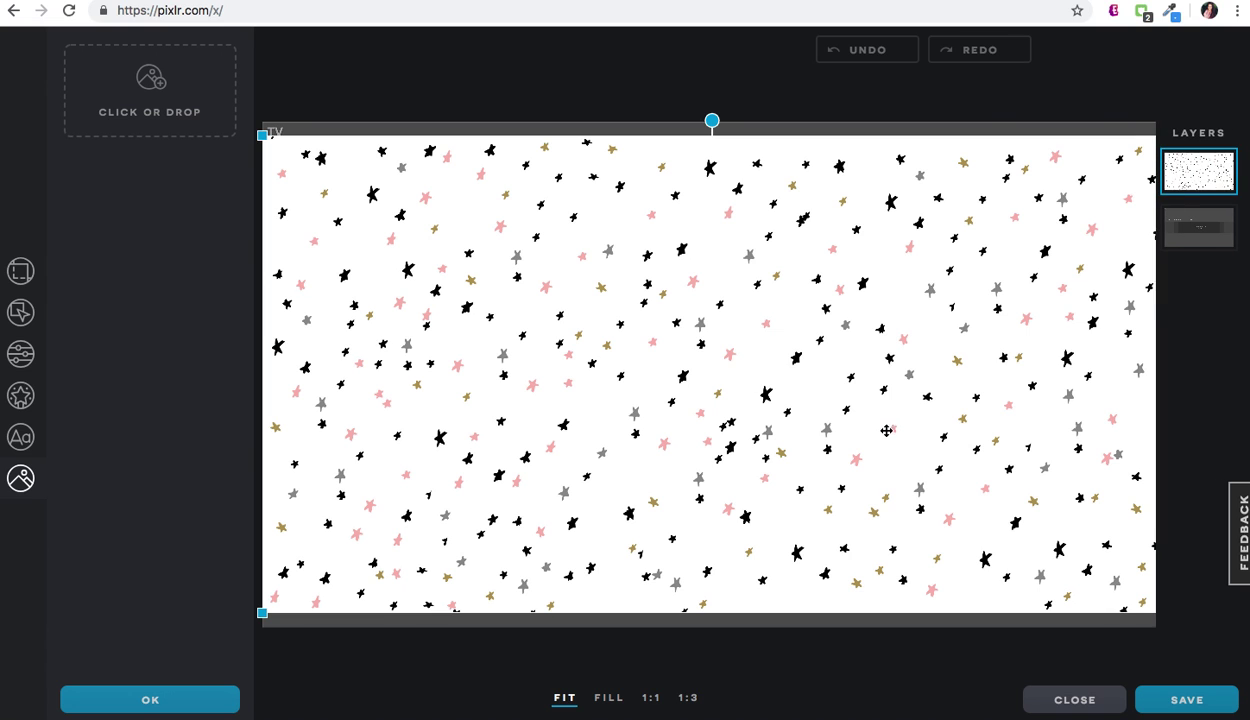
# - Centre the star image and stretch it to cover the whole template
pyautogui.moveTo(745, 400); pyautogui.dragTo(732, 399)
pyautogui.moveTo(262, 611); pyautogui.dragTo(288, 566)
pyautogui.moveTo(576, 391); pyautogui.dragTo(560, 391)
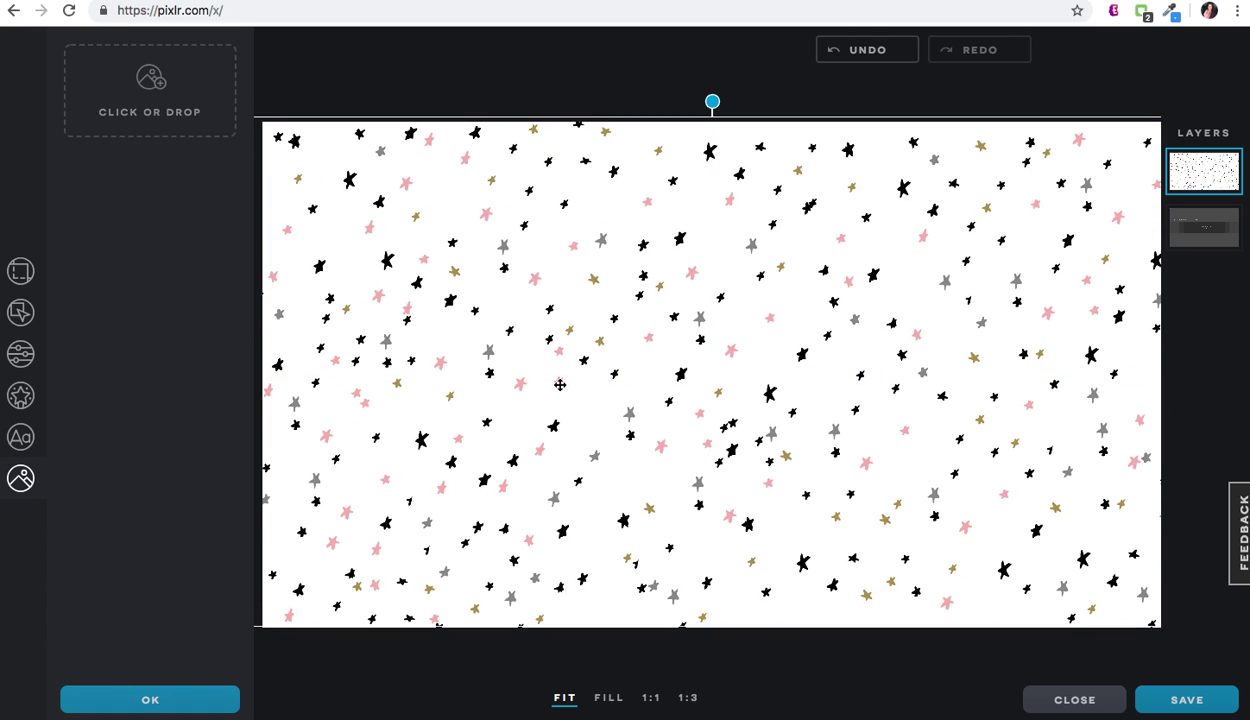
# - Add a new text layer set in the Adios Amigos font
pyautogui.click(21, 437)
pyautogui.click(140, 112)
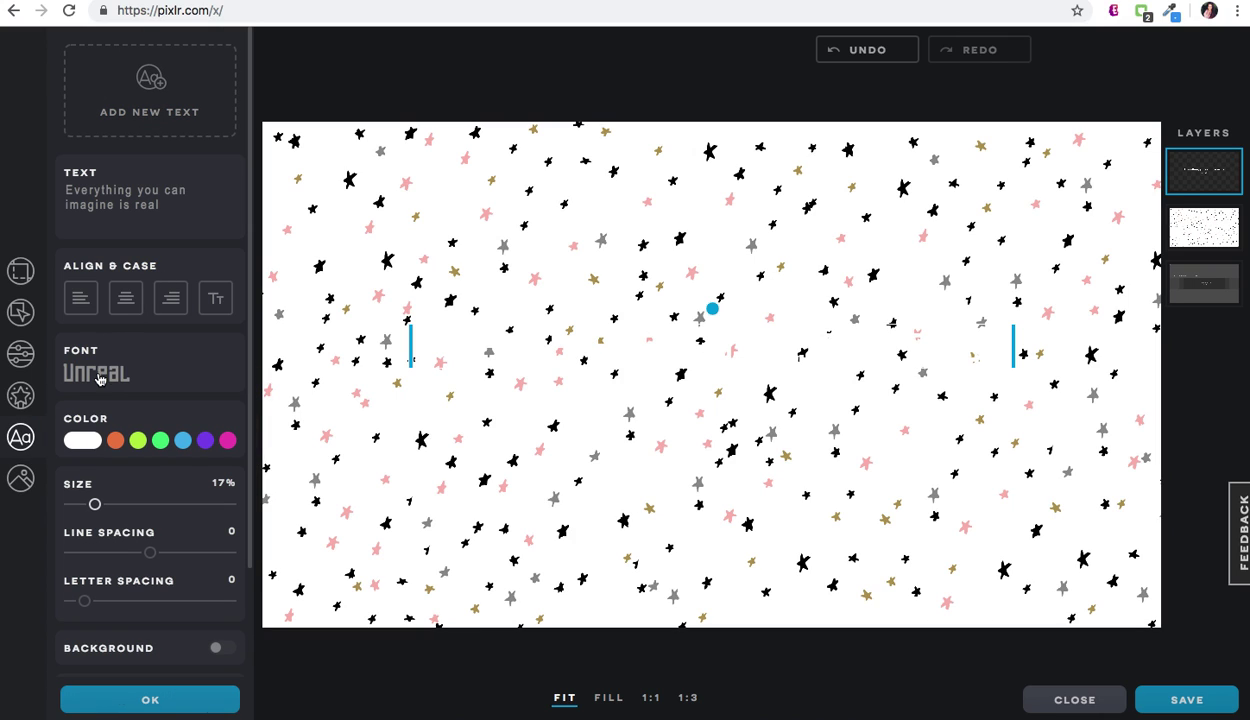
pyautogui.scroll(-1, 113, 377)
pyautogui.click(113, 375)
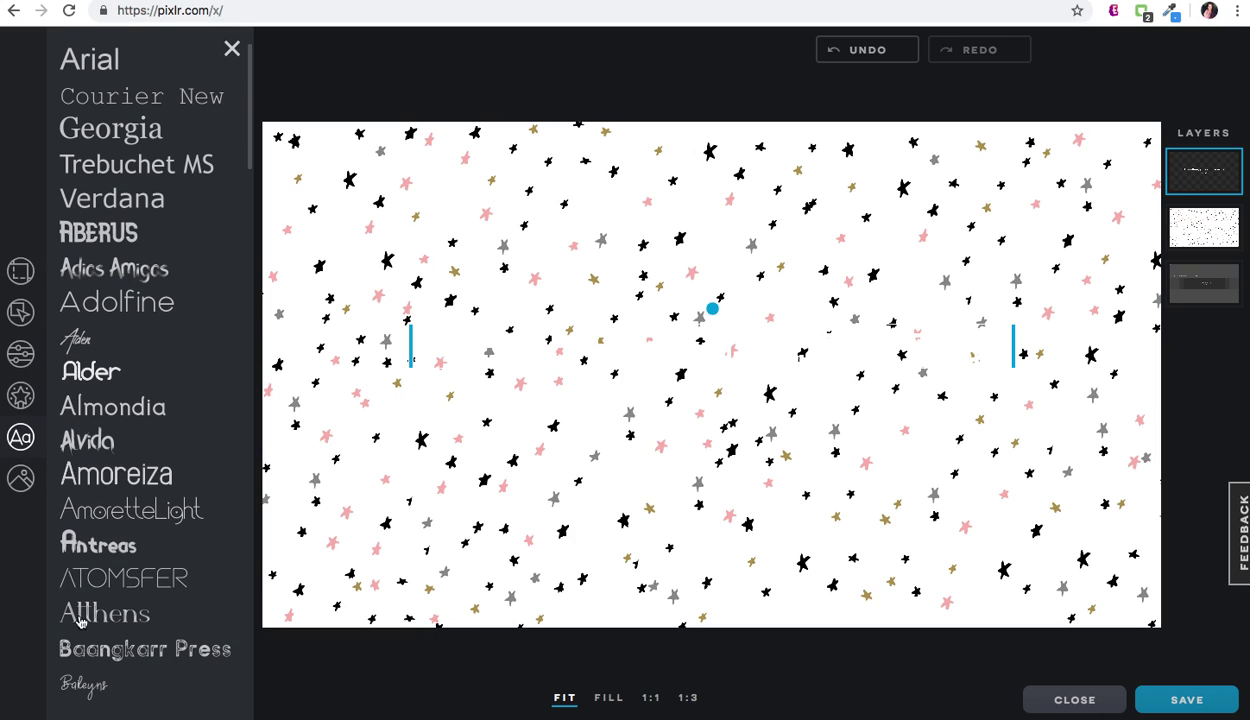
pyautogui.click(123, 268)
# - Replace the sample wording with 'Channel Name' and colour it white
pyautogui.click(98, 190)
pyautogui.hotkey('ctrl', 'a')
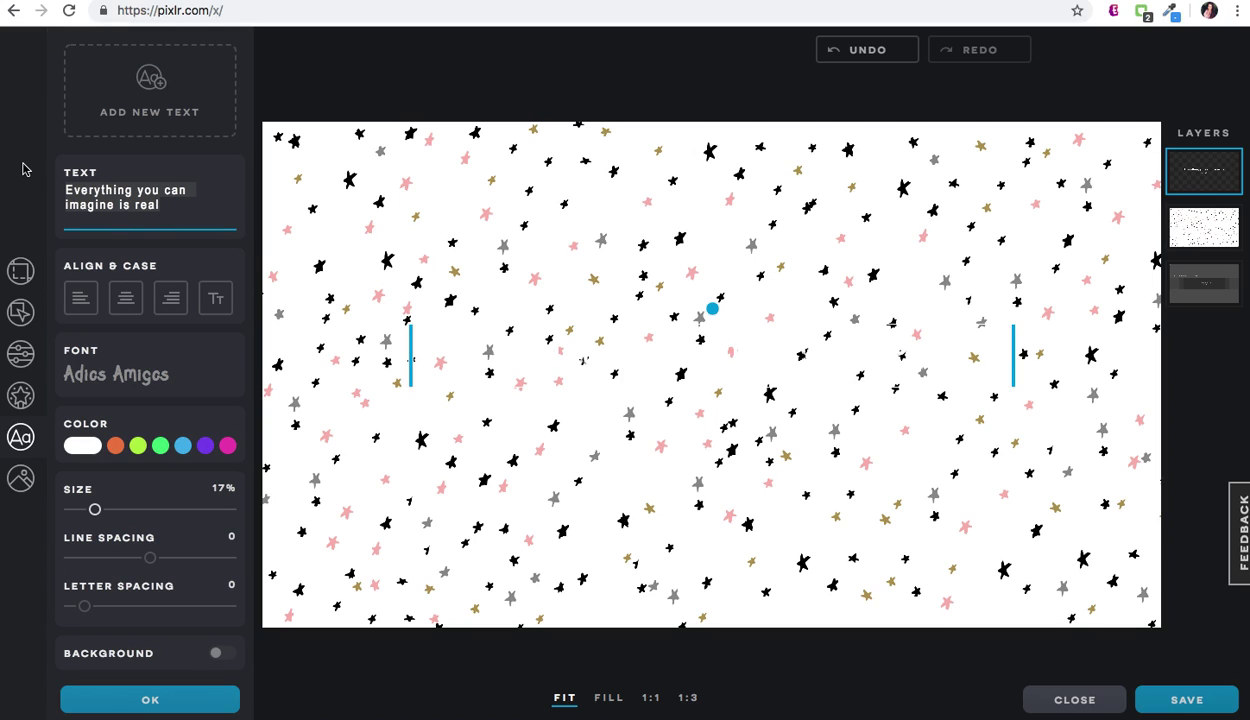
pyautogui.press('BackSpace')
pyautogui.write('Channe')
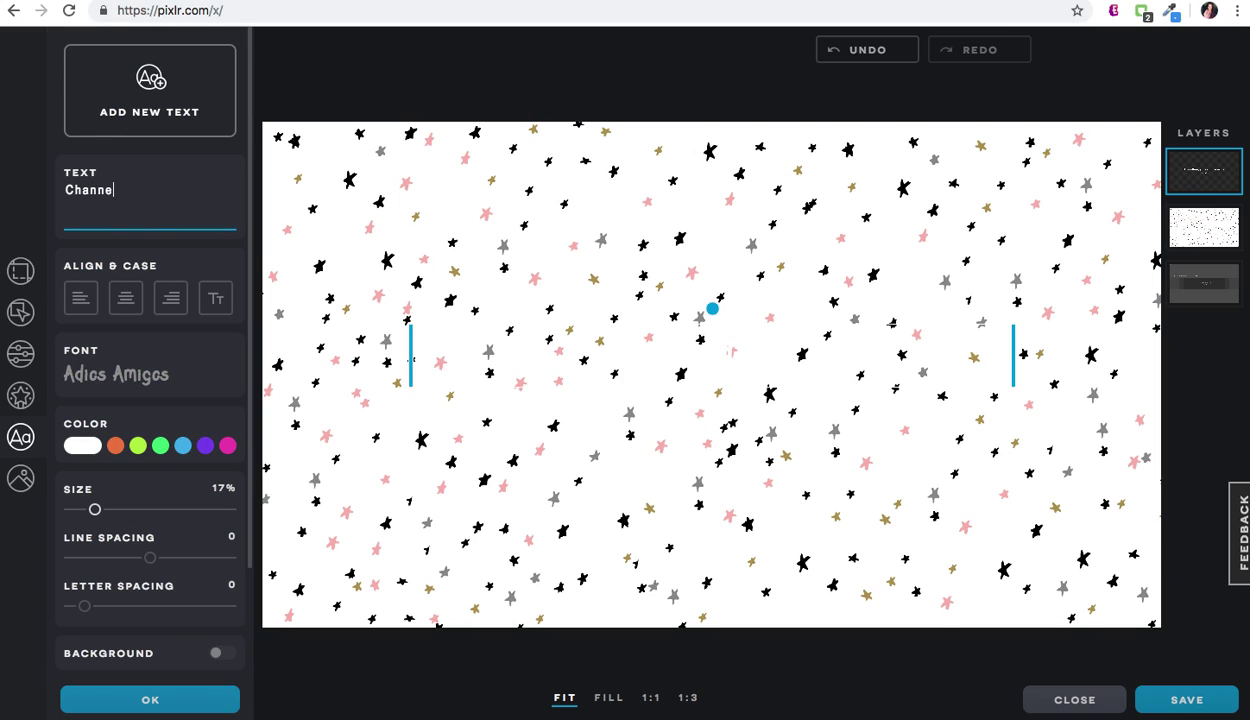
pyautogui.write('l Name')
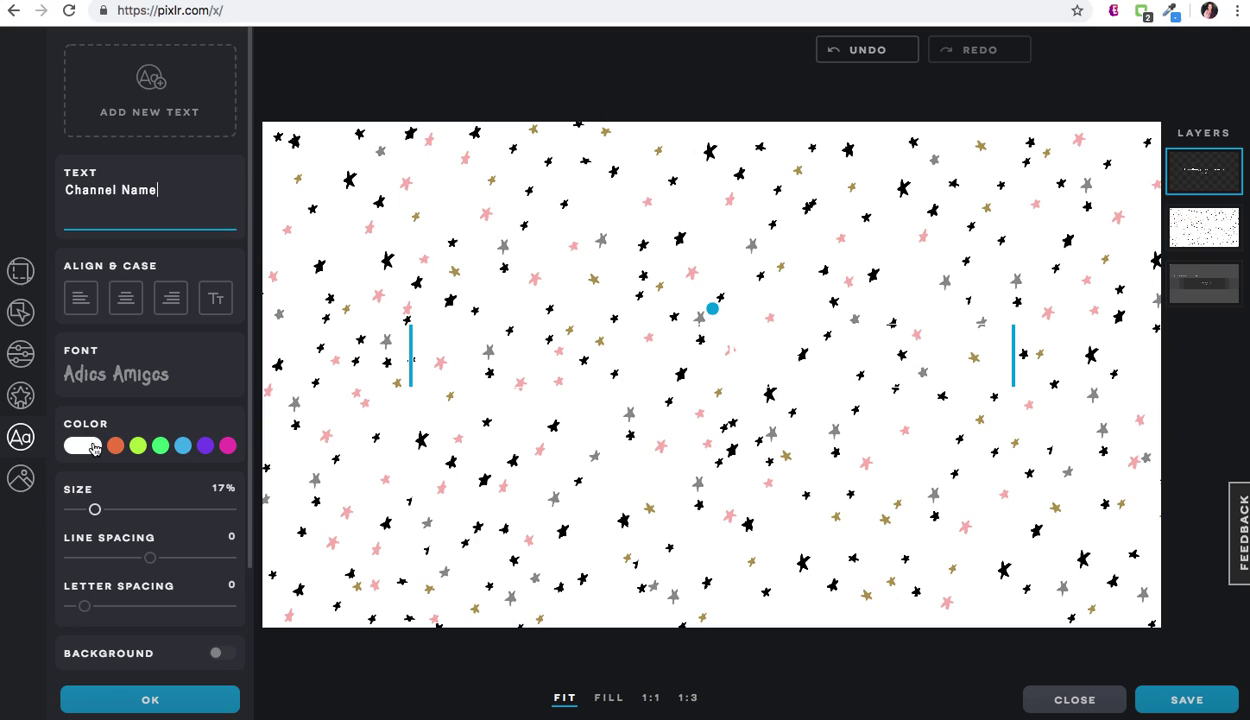
pyautogui.click(88, 450)
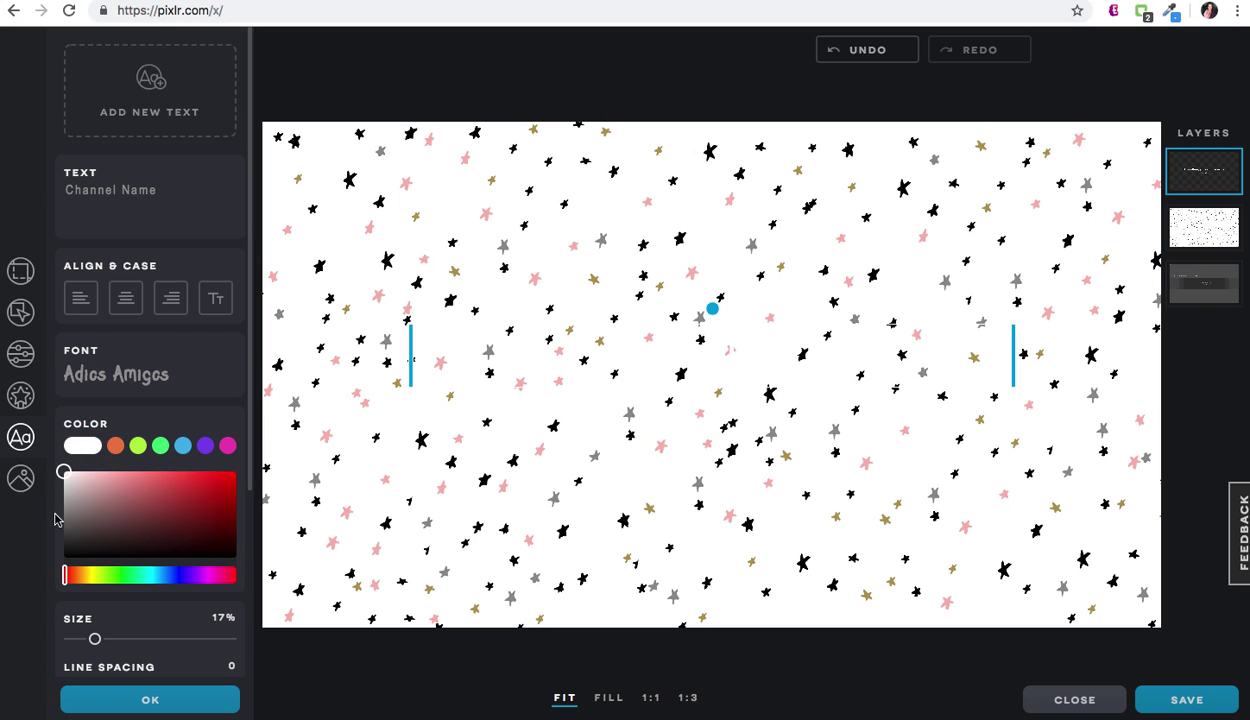
pyautogui.moveTo(252, 365); pyautogui.dragTo(237, 525)
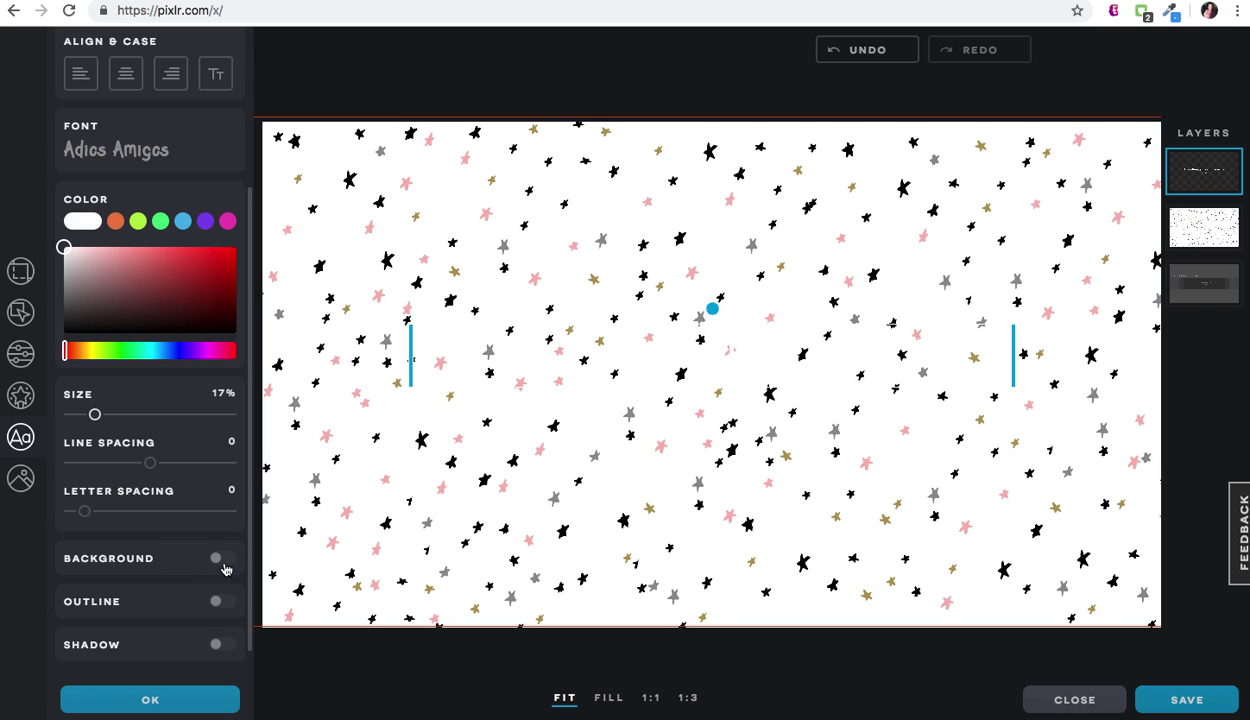
# - Give the Channel Name text a black outline and a drop shadow
pyautogui.click(219, 601)
pyautogui.moveTo(248, 490); pyautogui.dragTo(248, 570)
pyautogui.click(97, 596)
pyautogui.scroll(-3, 165, 631)
pyautogui.click(63, 548)
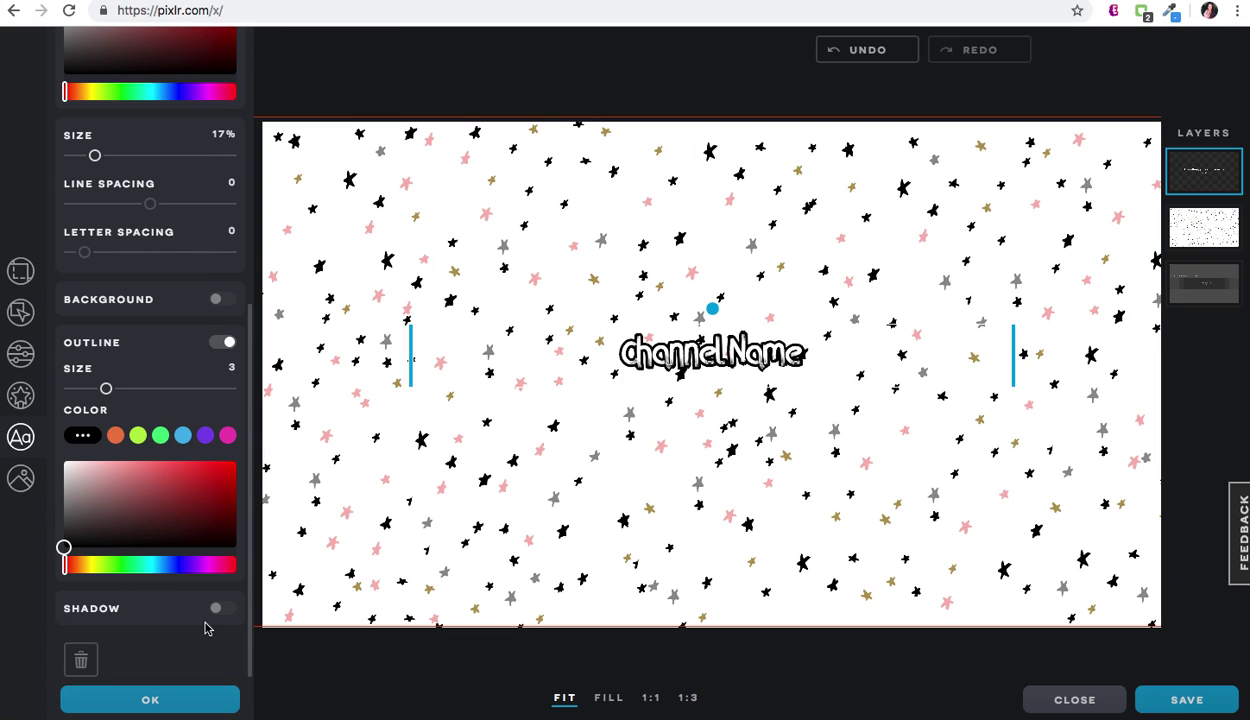
pyautogui.click(218, 607)
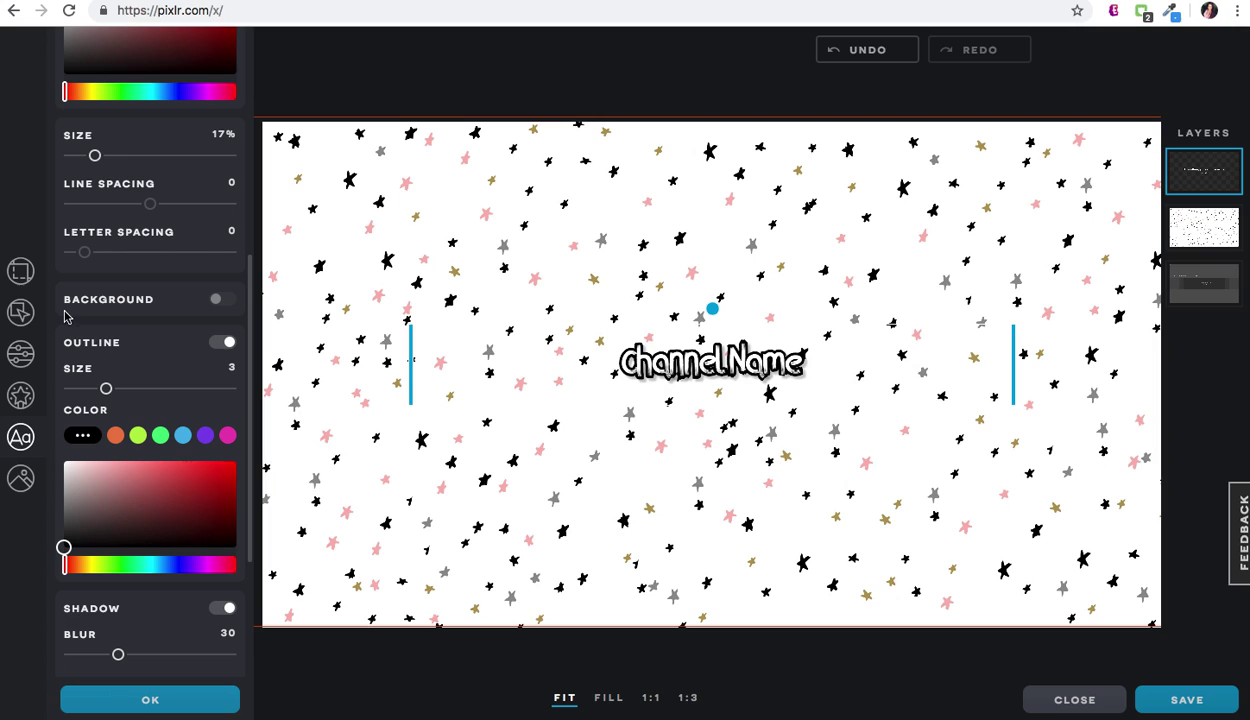
# - Switch the Channel Name text font to Bengrraas
pyautogui.scroll(8, 160, 182)
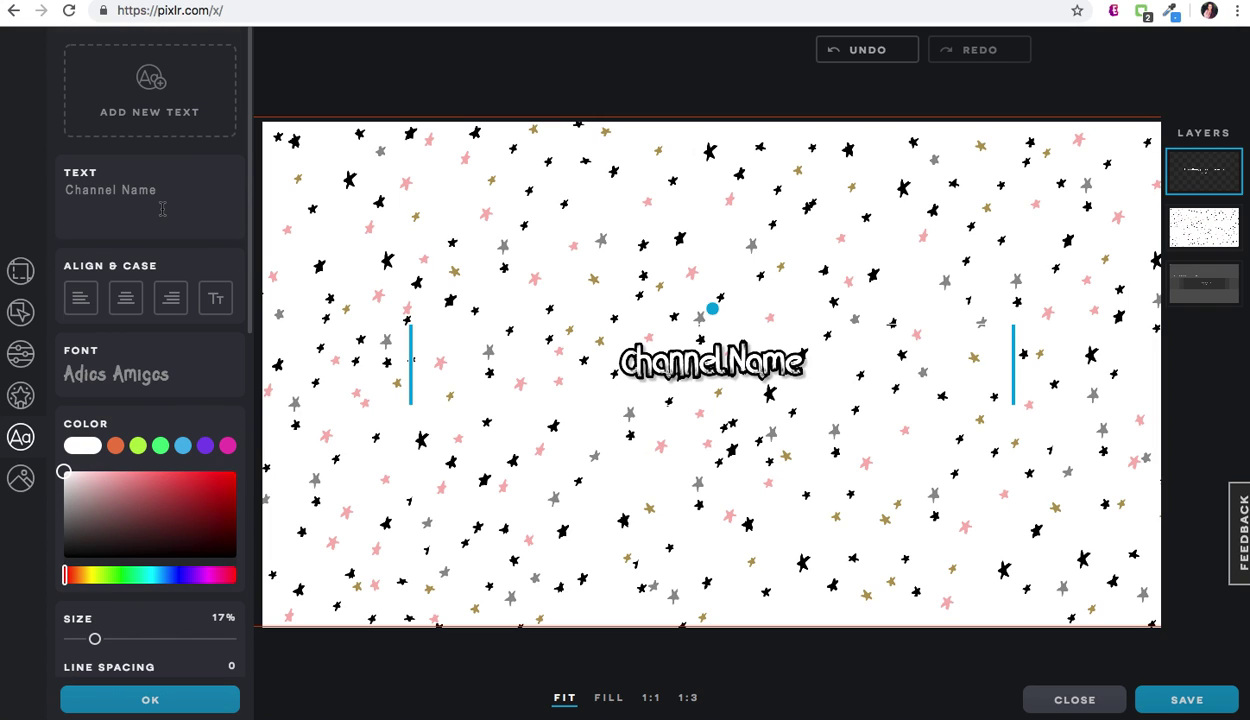
pyautogui.click(140, 372)
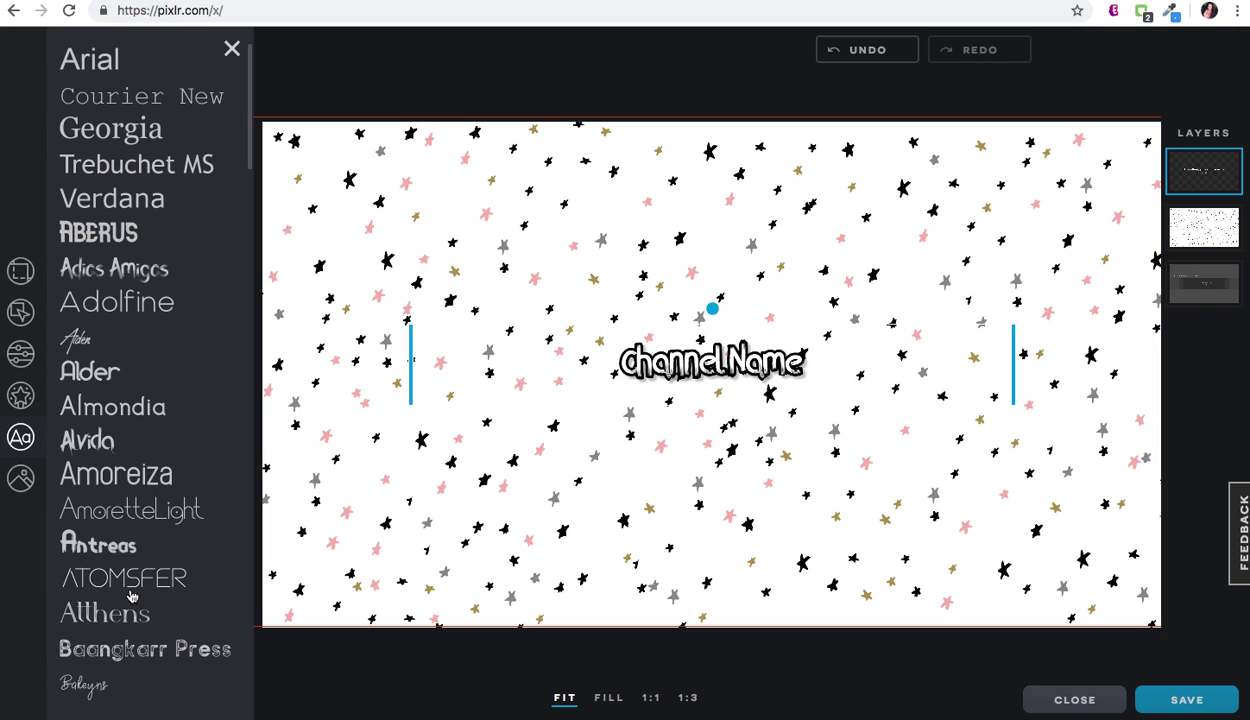
pyautogui.scroll(-5, 137, 645)
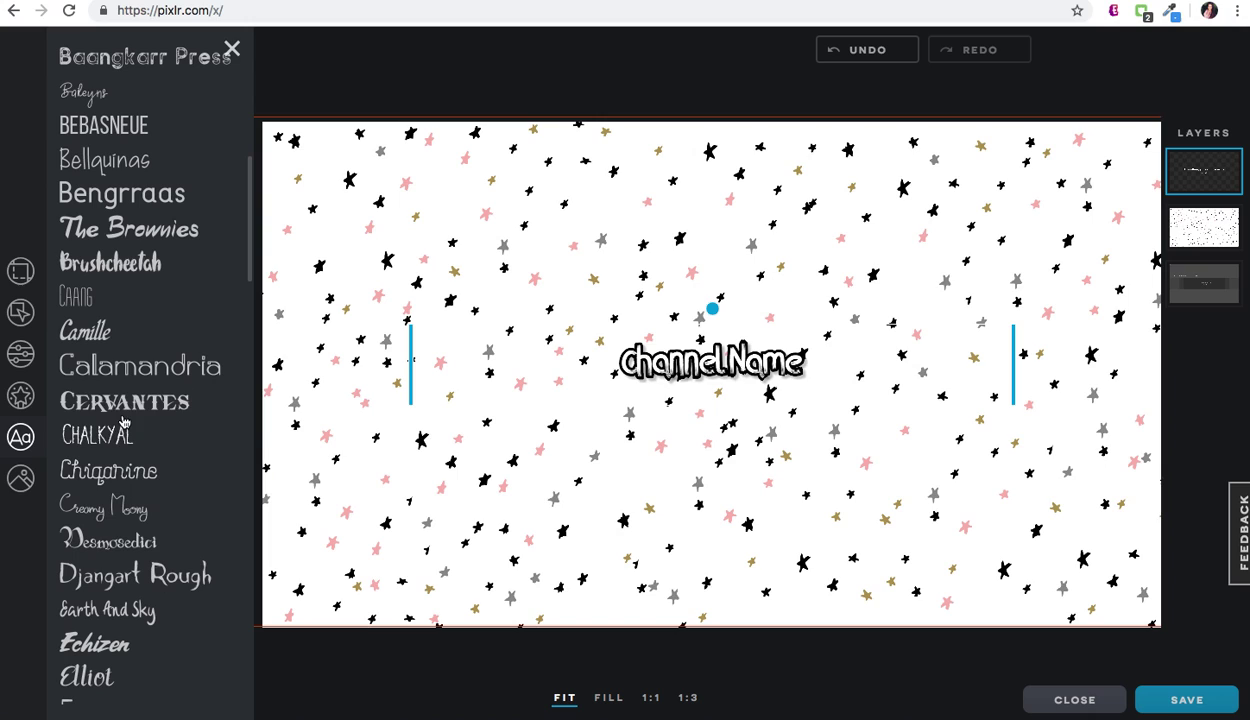
pyautogui.click(137, 204)
pyautogui.click(625, 84)
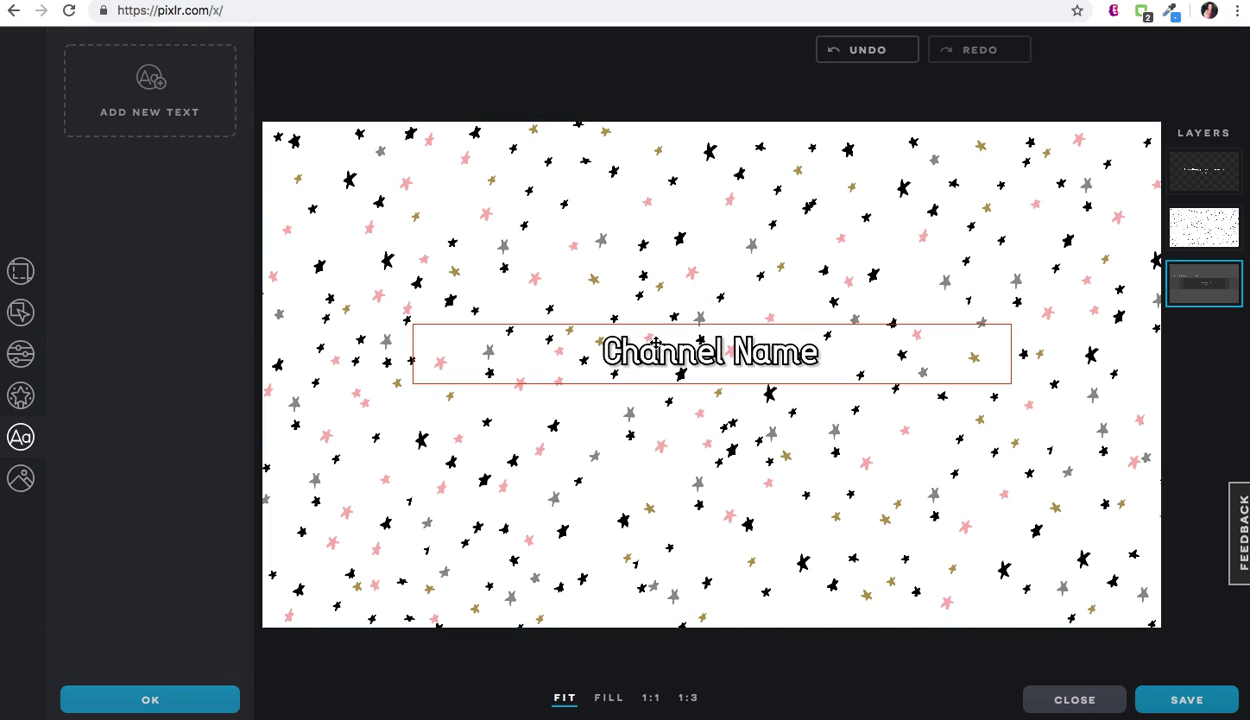
# - Enlarge the Channel Name text to 27% and tilt it slightly
pyautogui.click(655, 344)
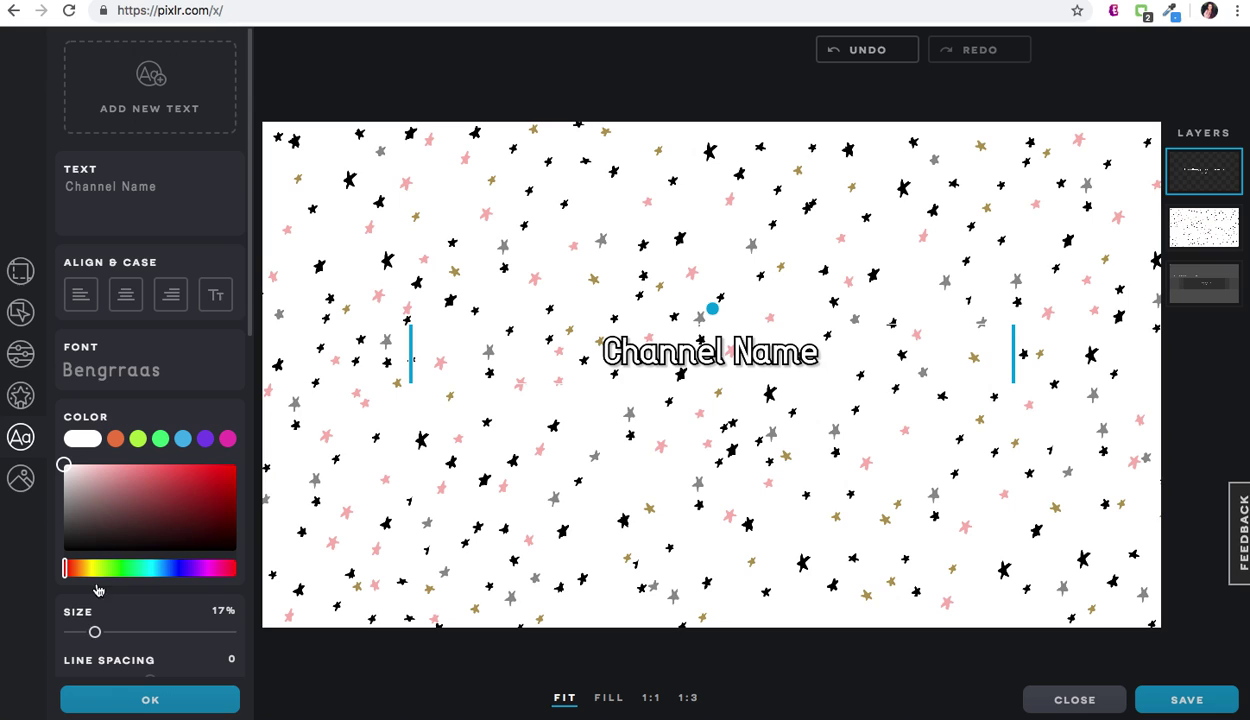
pyautogui.moveTo(95, 634)
pyautogui.mouseDown()
pyautogui.moveTo(142, 638)
pyautogui.moveTo(110, 640)
pyautogui.mouseUp()
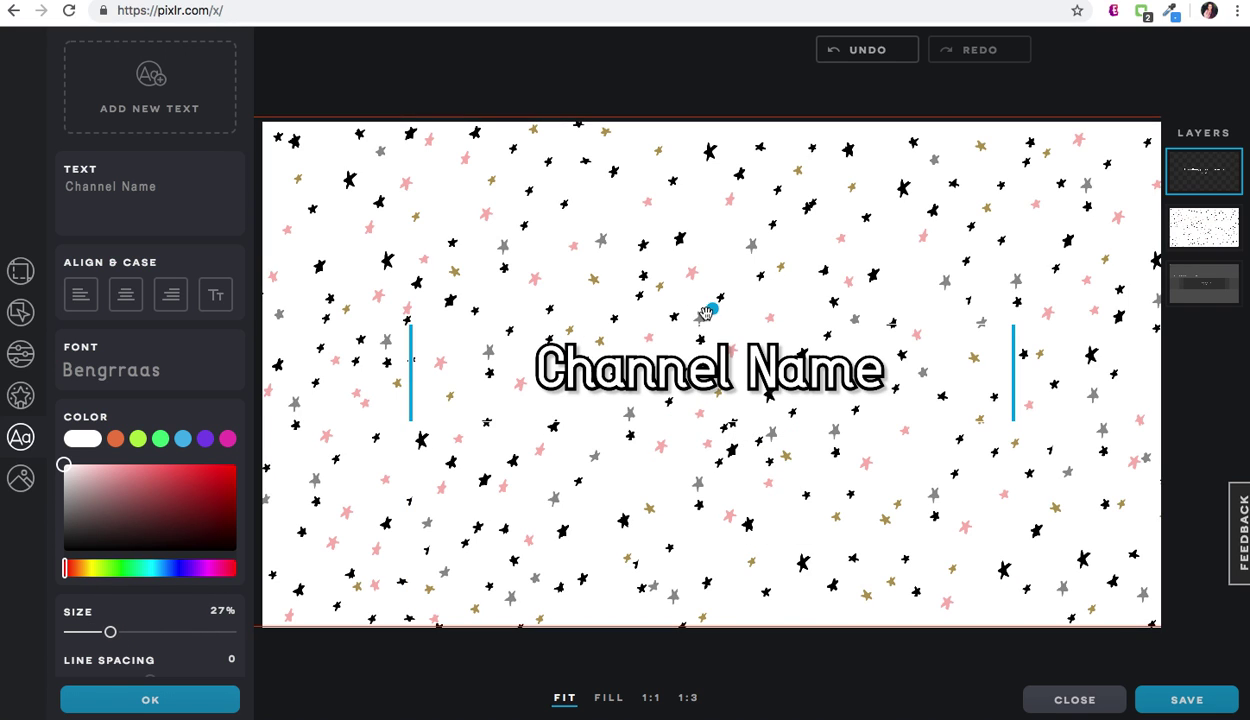
pyautogui.moveTo(706, 313)
pyautogui.mouseDown()
pyautogui.moveTo(692, 304)
pyautogui.moveTo(731, 315)
pyautogui.moveTo(696, 298)
pyautogui.moveTo(709, 311)
pyautogui.mouseUp()
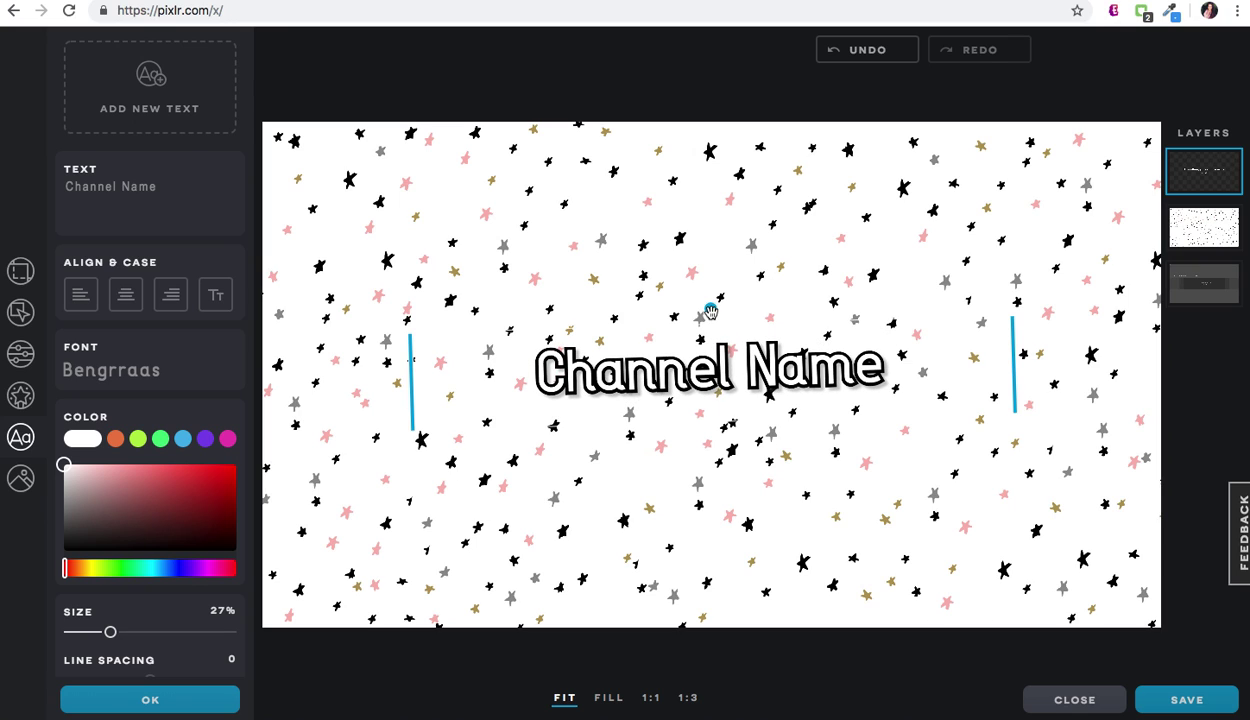
# - Drag the star background layer upward so it fills the banner behind 'Channel Name'
pyautogui.click(347, 188)
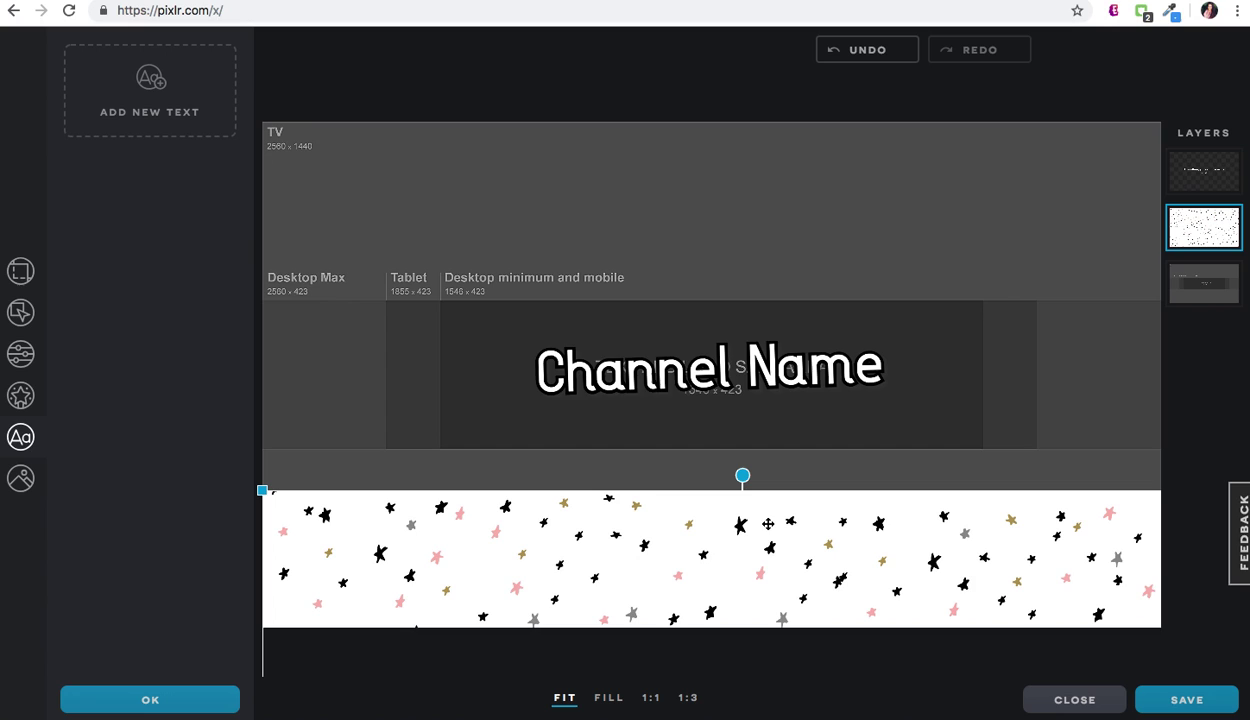
pyautogui.click(605, 390)
pyautogui.moveTo(583, 585); pyautogui.dragTo(558, 287)
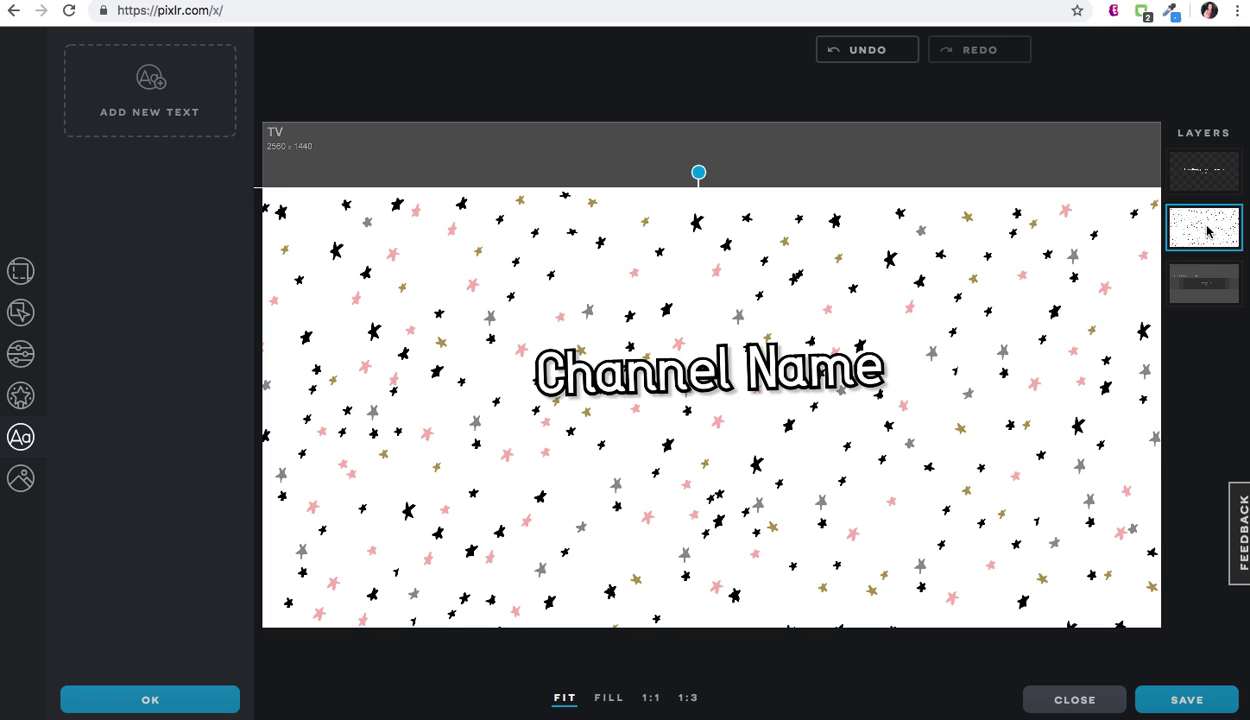
pyautogui.click(1203, 176)
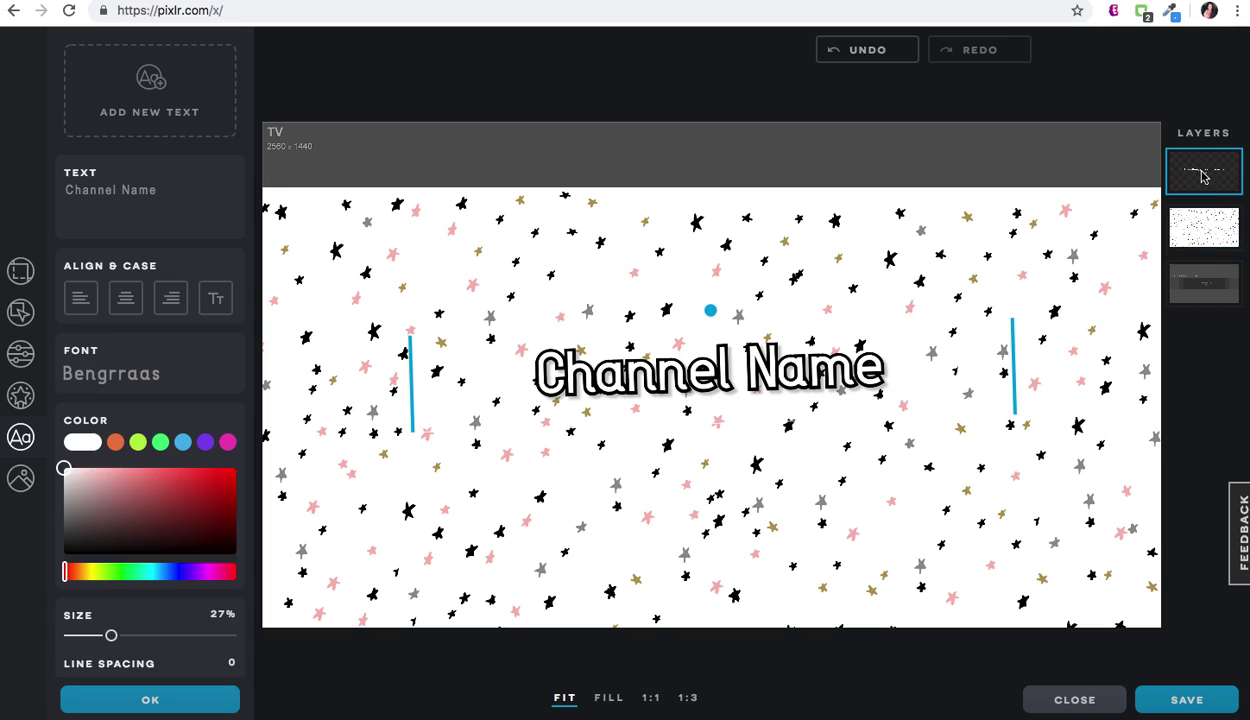
pyautogui.click(1195, 232)
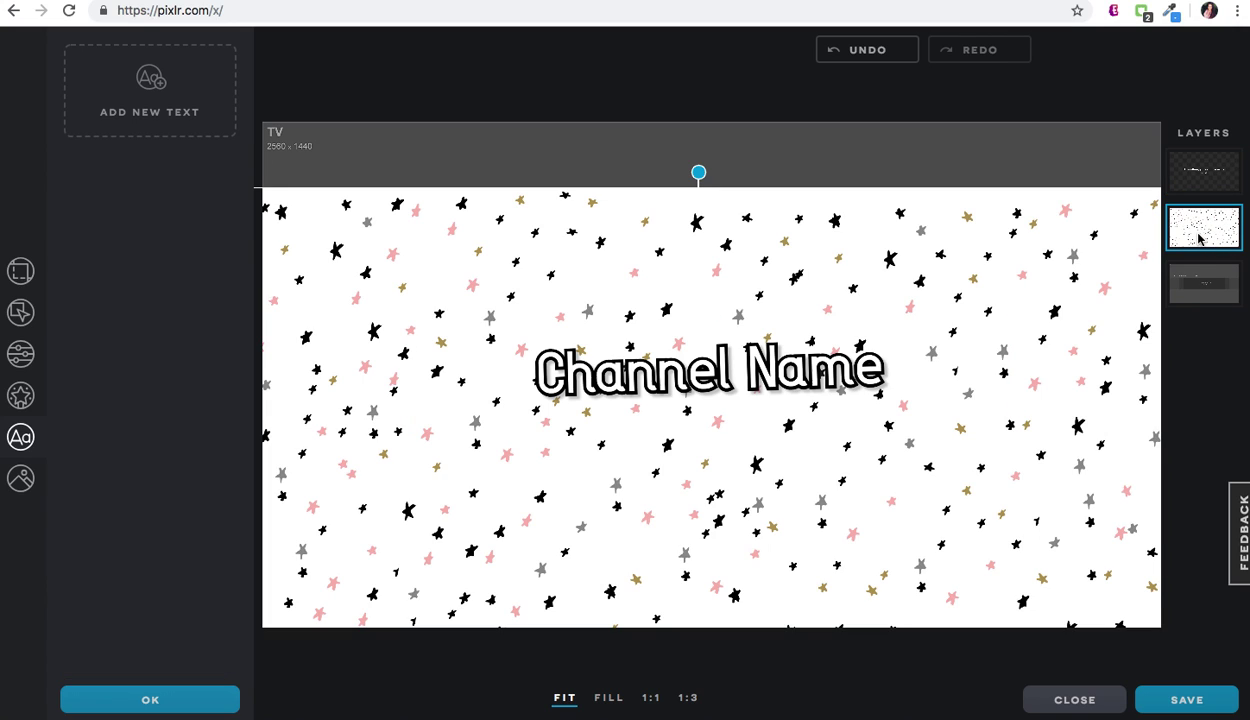